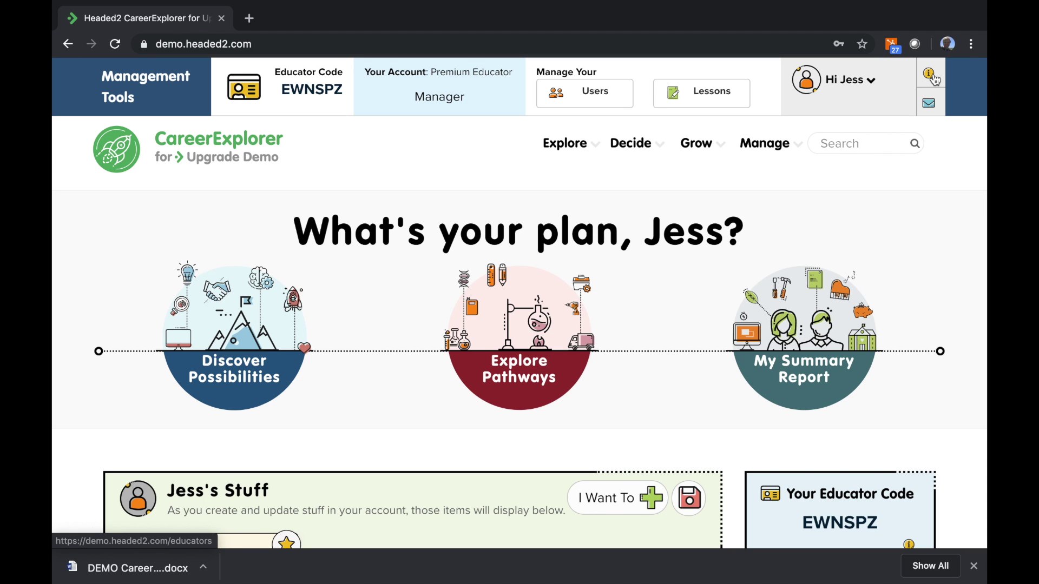
View the educator code details, then close them
{"action": "scroll", "coordinate": [714, 277], "scroll_direction": "down", "scroll_amount": 1}
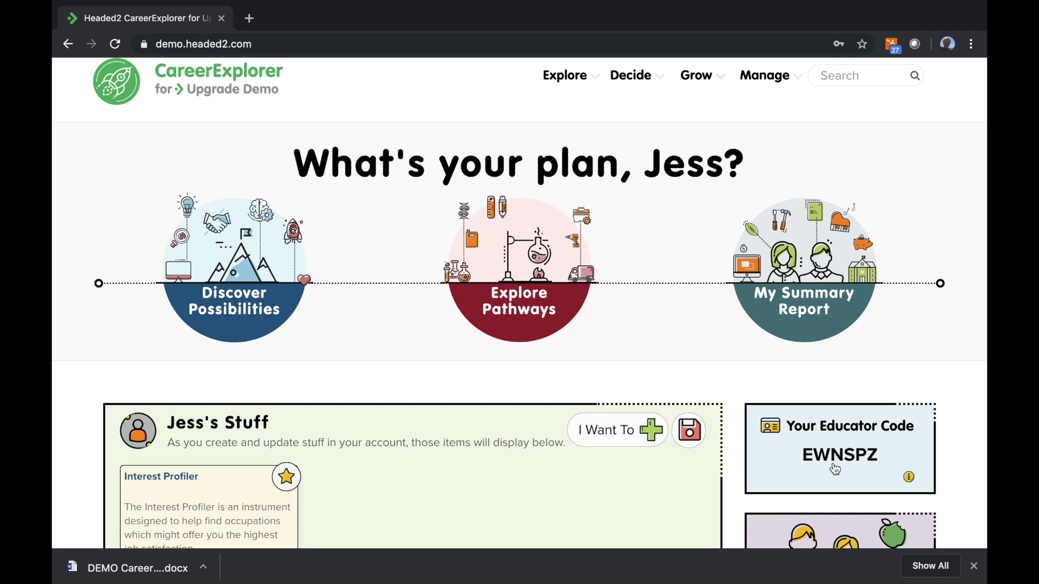
{"action": "scroll", "coordinate": [436, 355], "scroll_direction": "up", "scroll_amount": 2}
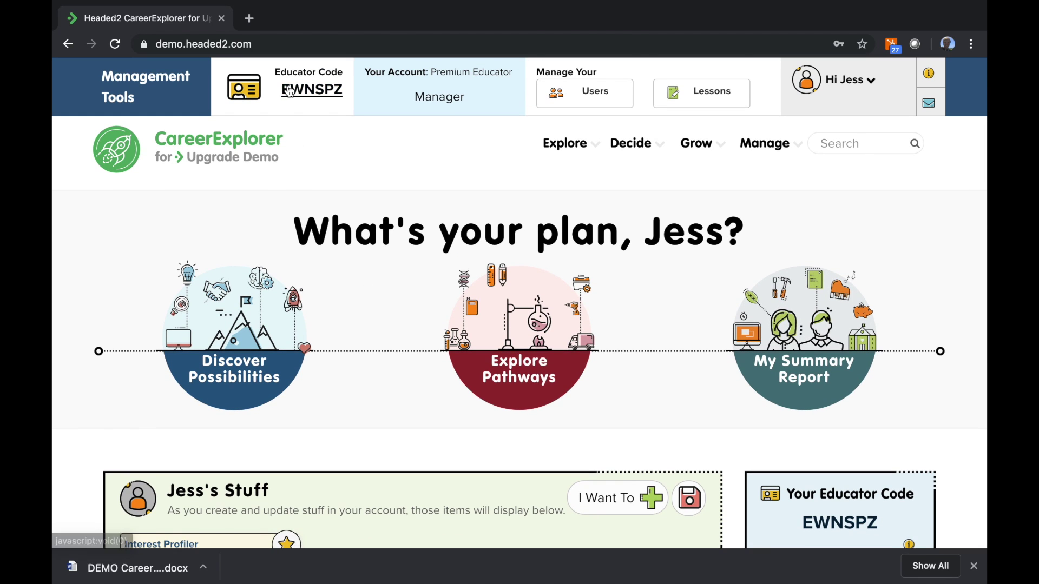
{"action": "left_click", "coordinate": [288, 87]}
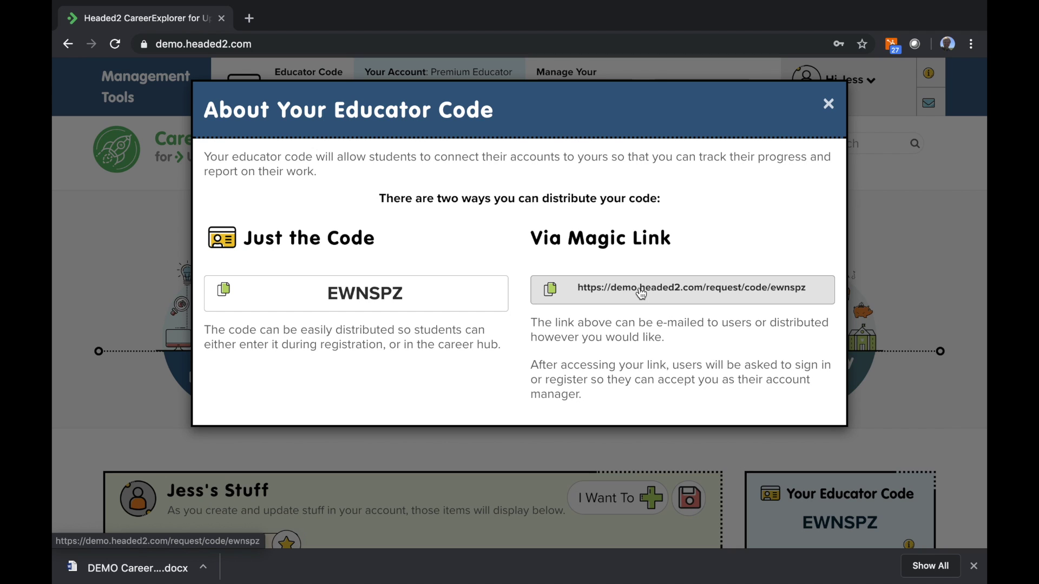
{"action": "left_click", "coordinate": [828, 102]}
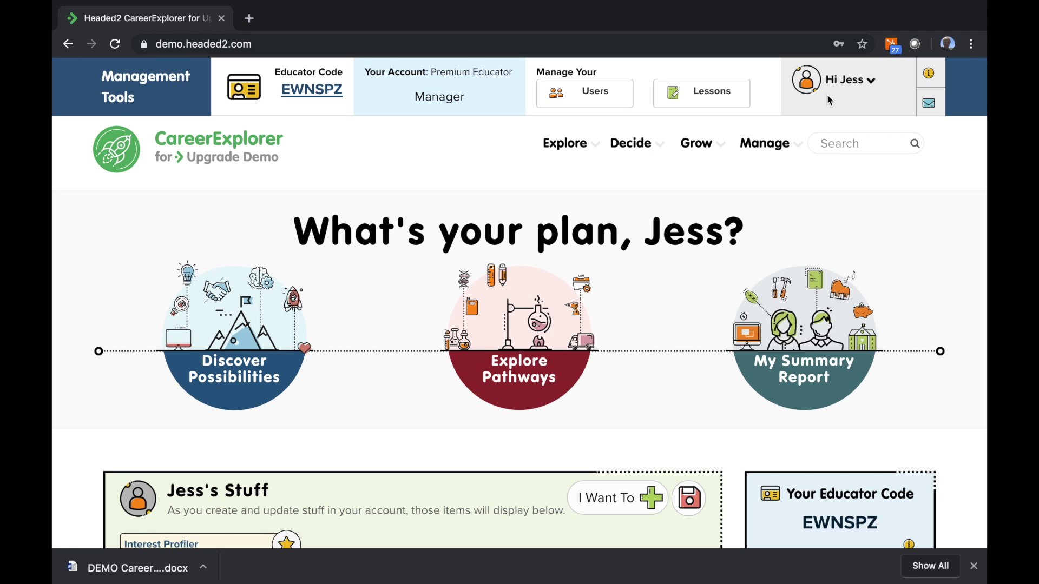
Go to the Users management page and step through the new-features tour to Finish
{"action": "left_click", "coordinate": [596, 96]}
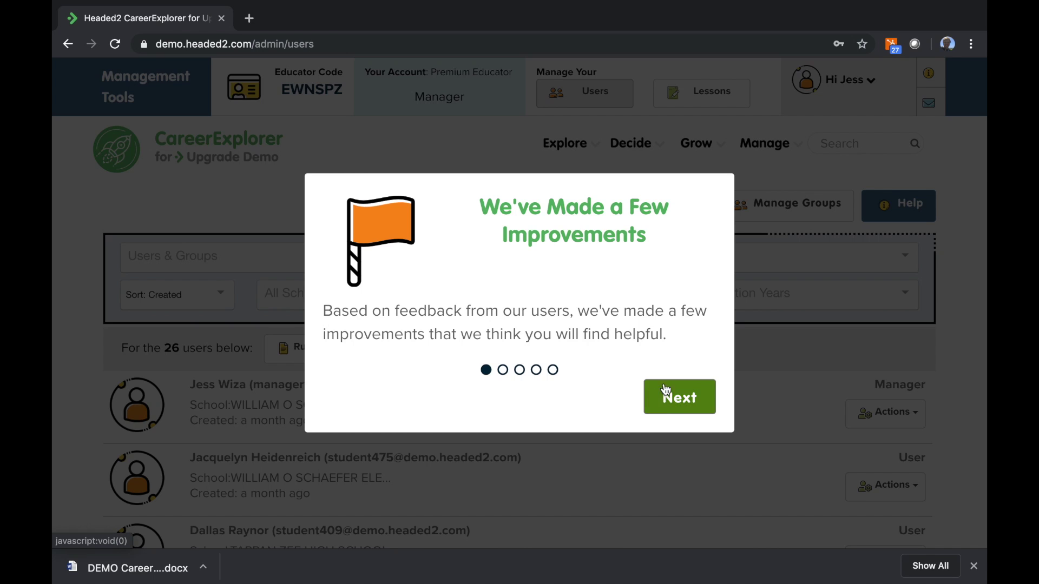
{"action": "left_click", "coordinate": [680, 394]}
{"action": "left_click", "coordinate": [684, 436]}
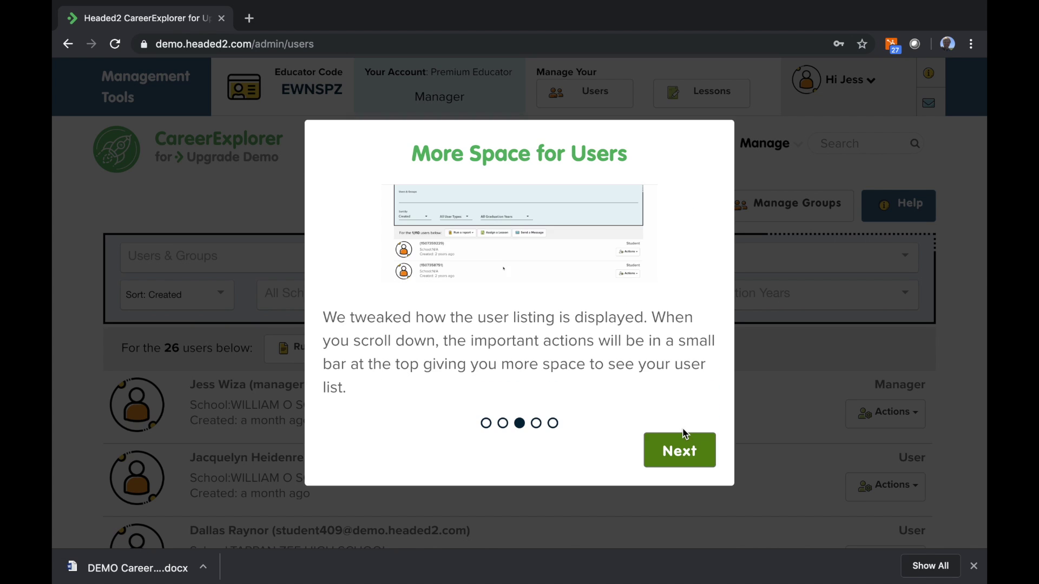
{"action": "left_click", "coordinate": [683, 439]}
{"action": "left_click", "coordinate": [680, 437]}
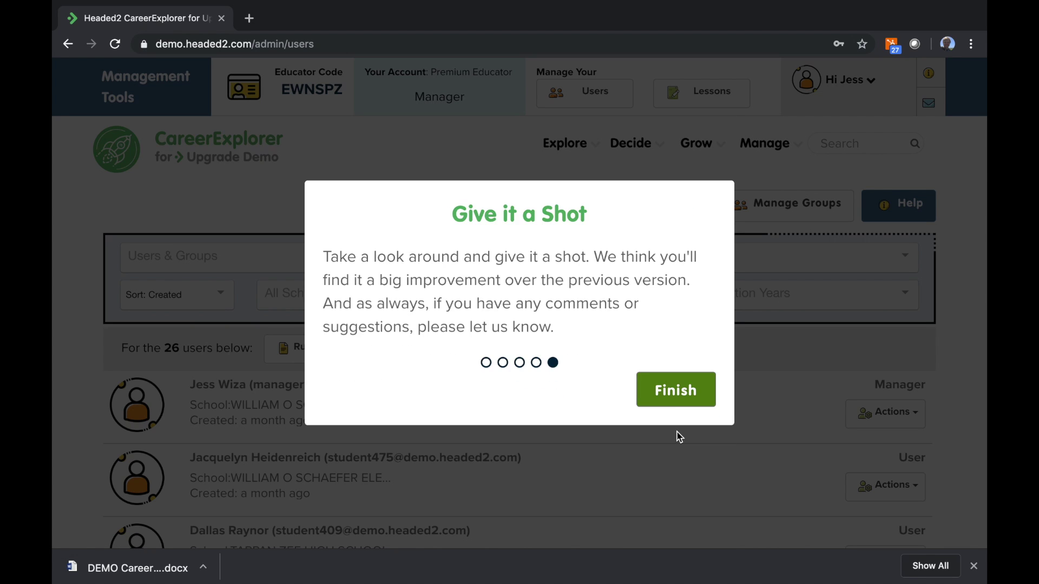
{"action": "left_click", "coordinate": [659, 392]}
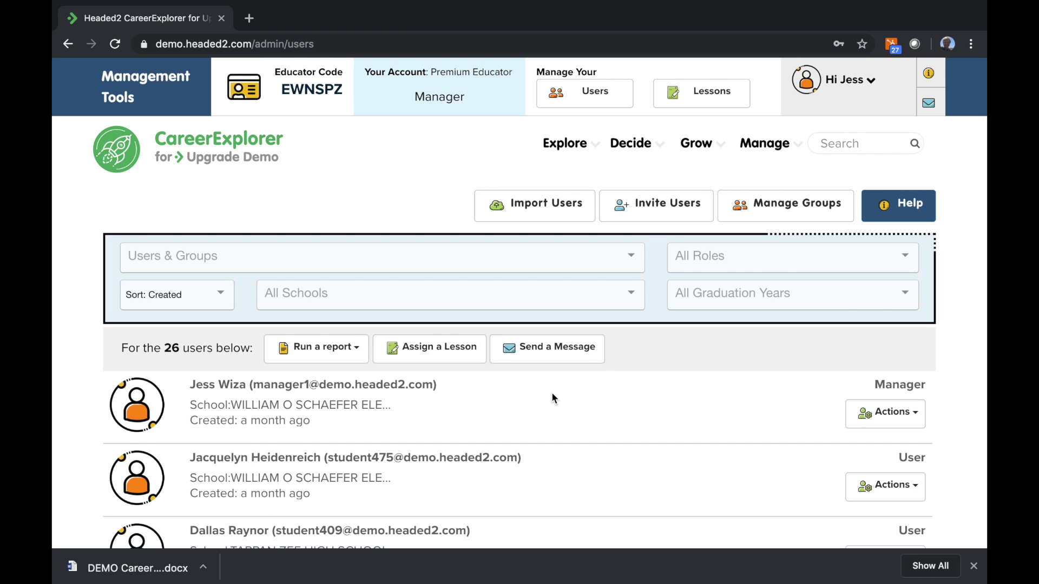
Scroll through the list of all 26 users and start a user search
{"action": "scroll", "coordinate": [552, 394], "scroll_direction": "down", "scroll_amount": 1}
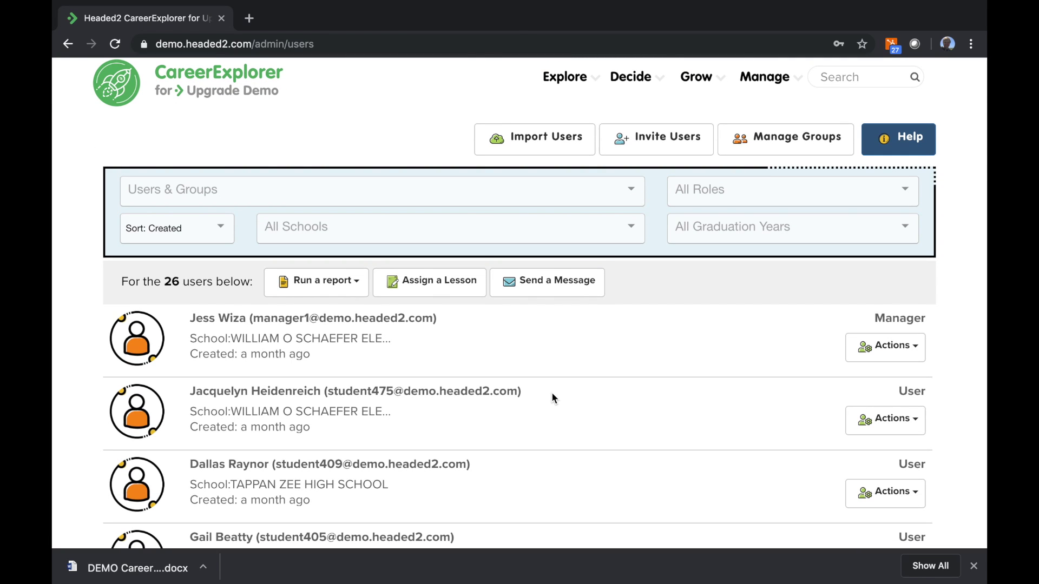
{"action": "scroll", "coordinate": [319, 341], "scroll_direction": "down", "scroll_amount": 1}
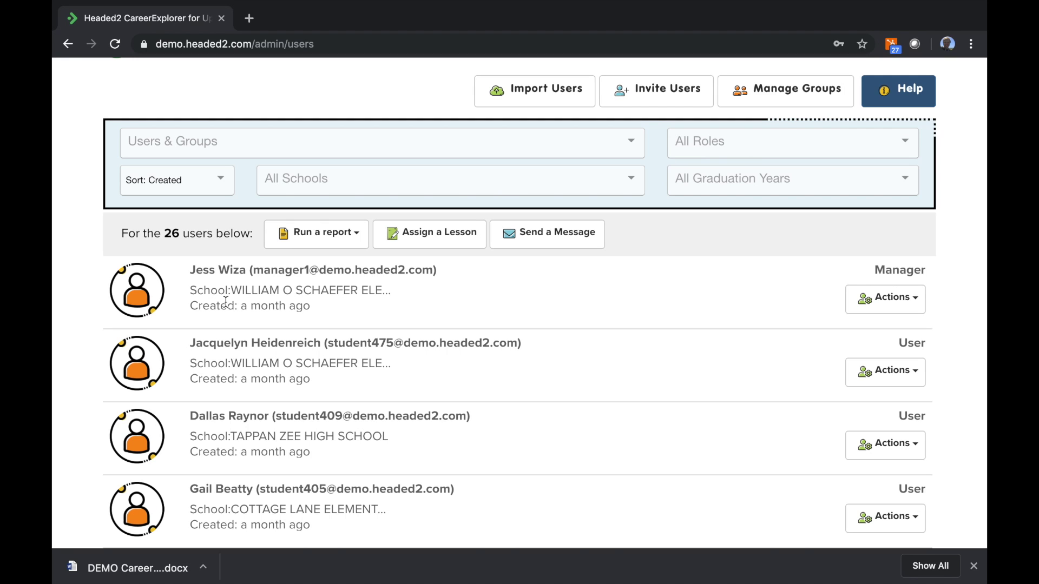
{"action": "scroll", "coordinate": [225, 302], "scroll_direction": "down", "scroll_amount": 1}
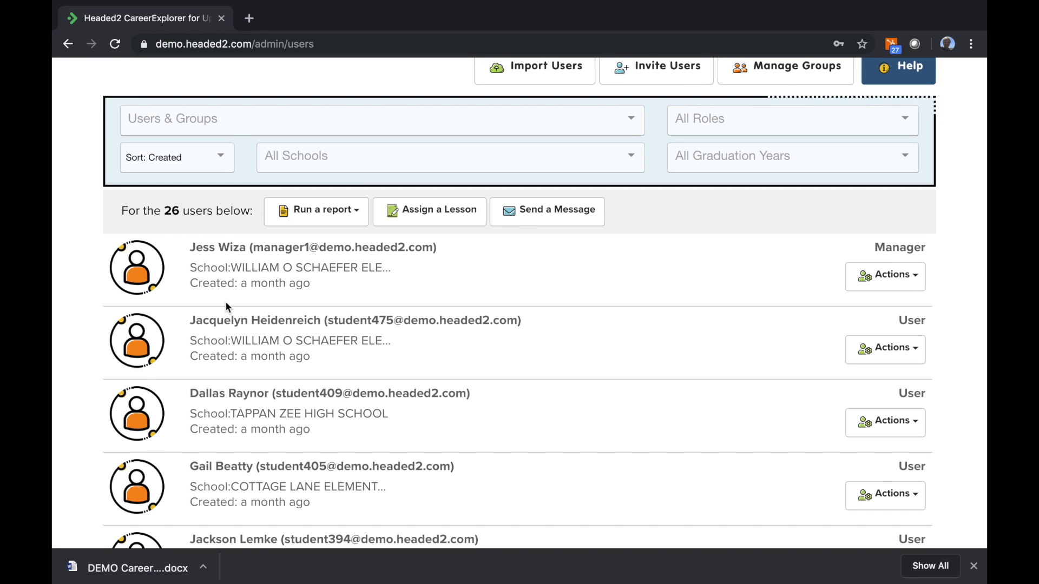
{"action": "scroll", "coordinate": [226, 304], "scroll_direction": "down", "scroll_amount": 1}
{"action": "scroll", "coordinate": [225, 304], "scroll_direction": "down", "scroll_amount": 3}
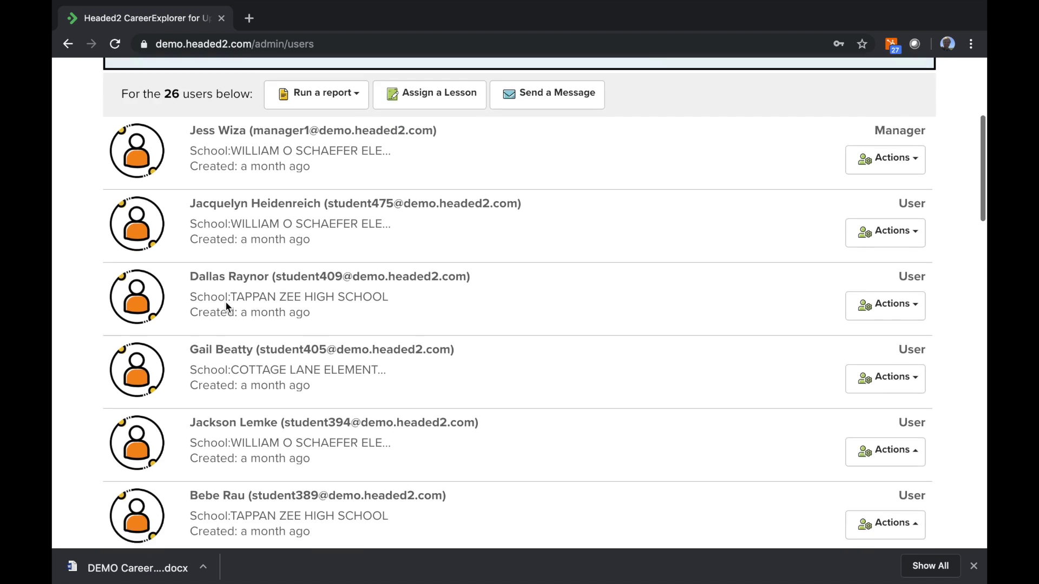
{"action": "scroll", "coordinate": [225, 301], "scroll_direction": "up", "scroll_amount": 5}
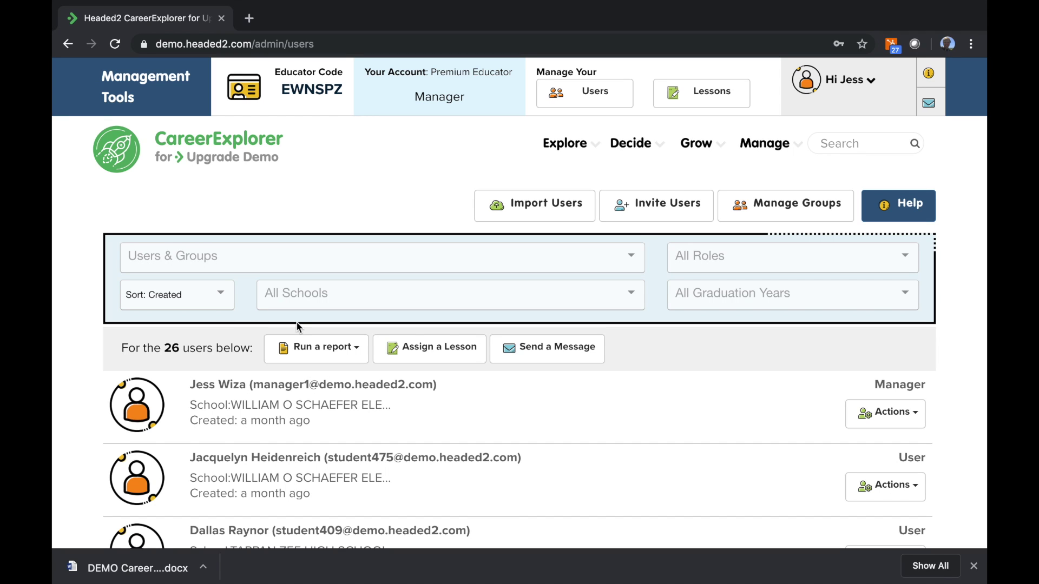
{"action": "left_click", "coordinate": [184, 257]}
Filter the user list to one student by name and open that student's profile report
{"action": "type", "text": "Dakk"}
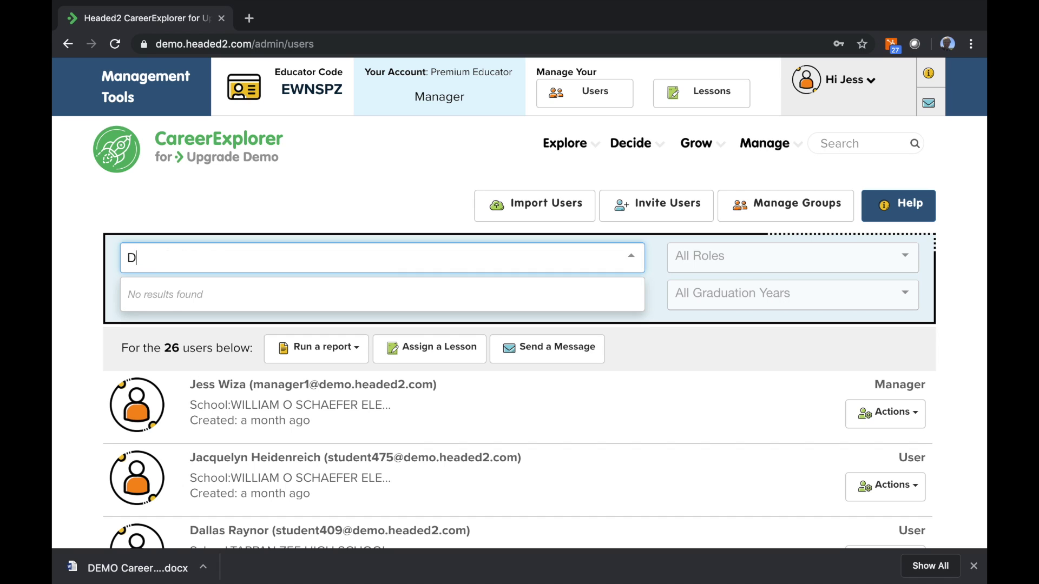
{"action": "key", "text": "BackSpace"}
{"action": "key", "text": "BackSpace"}
{"action": "type", "text": "llas"}
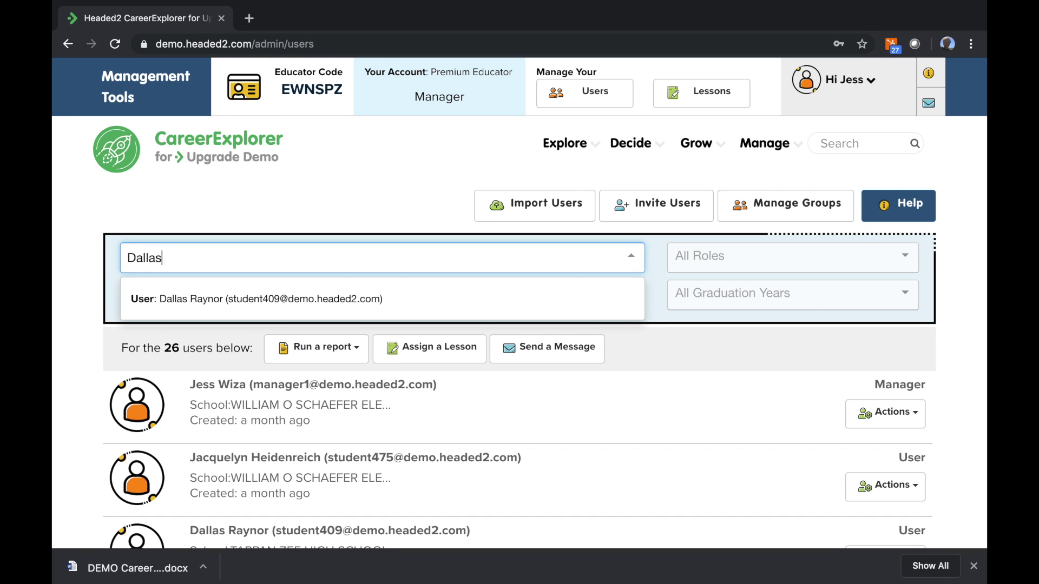
{"action": "left_click", "coordinate": [196, 299]}
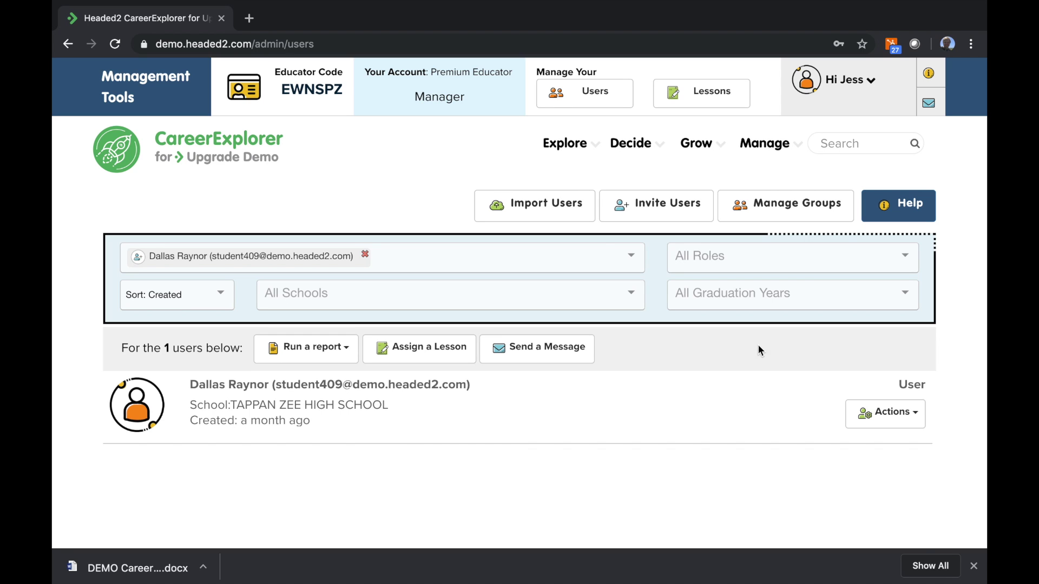
{"action": "left_click", "coordinate": [898, 413]}
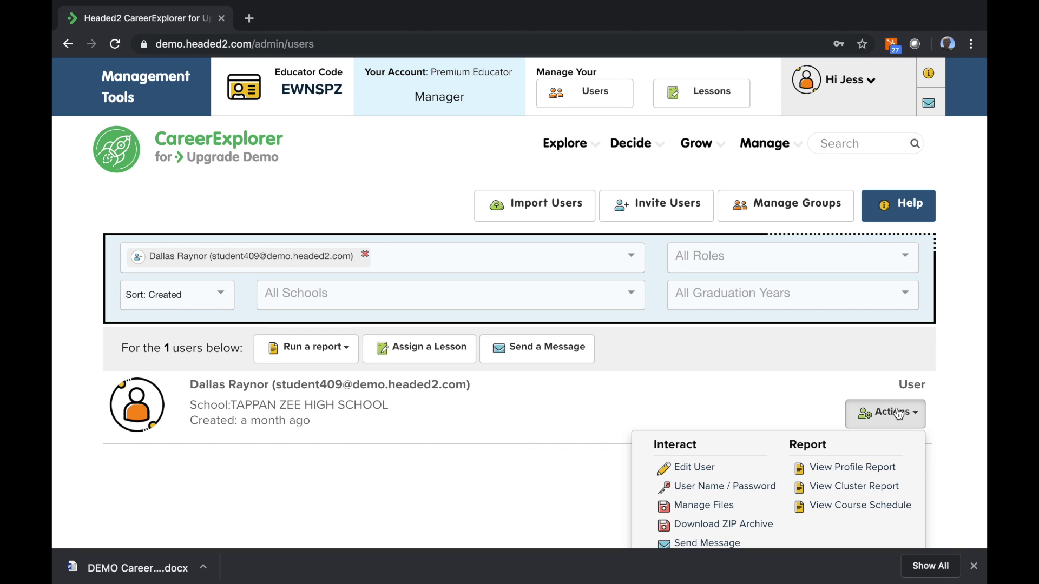
{"action": "left_click", "coordinate": [850, 469]}
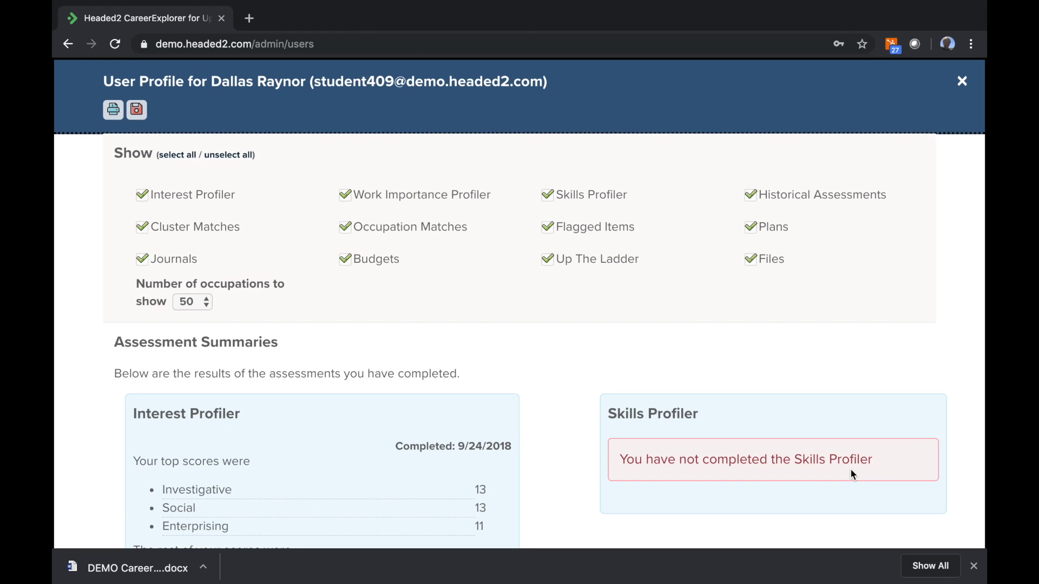
Scroll through the student's profile report, close it, and reopen the student's Actions menu
{"action": "scroll", "coordinate": [460, 328], "scroll_direction": "down", "scroll_amount": 6}
{"action": "scroll", "coordinate": [461, 329], "scroll_direction": "down", "scroll_amount": 20}
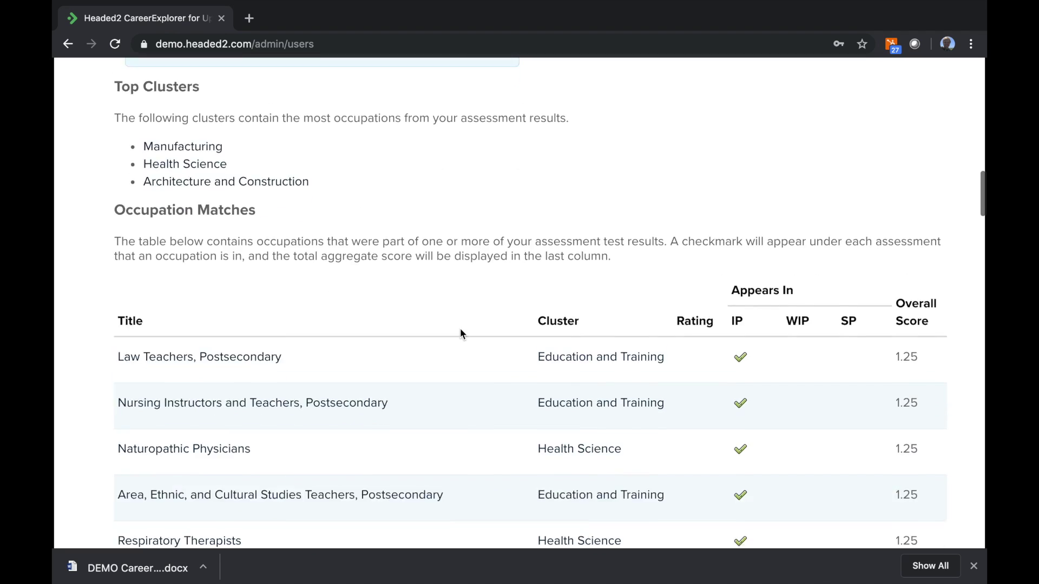
{"action": "scroll", "coordinate": [461, 334], "scroll_direction": "down", "scroll_amount": 15}
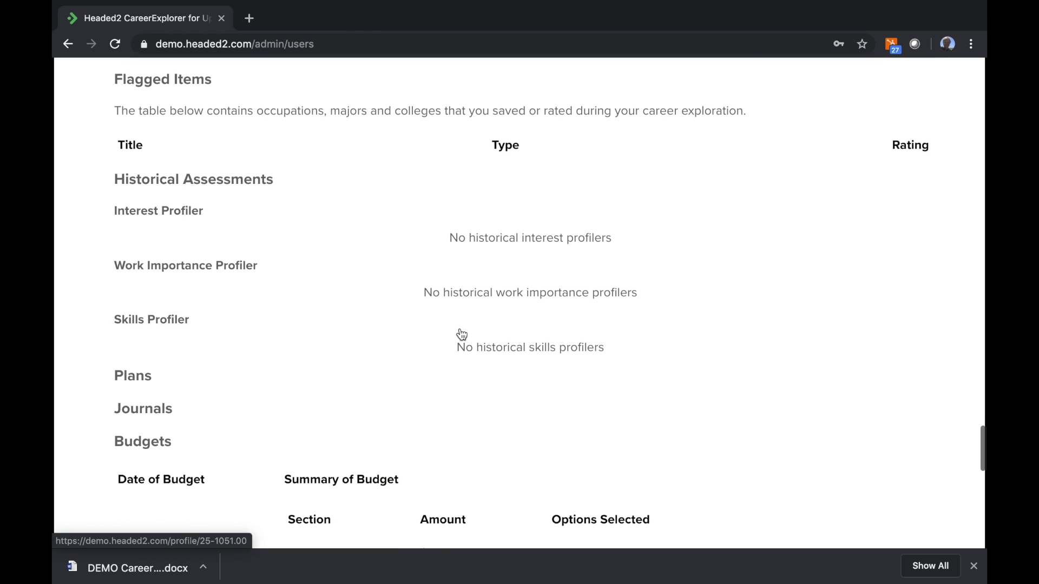
{"action": "scroll", "coordinate": [460, 328], "scroll_direction": "down", "scroll_amount": 10}
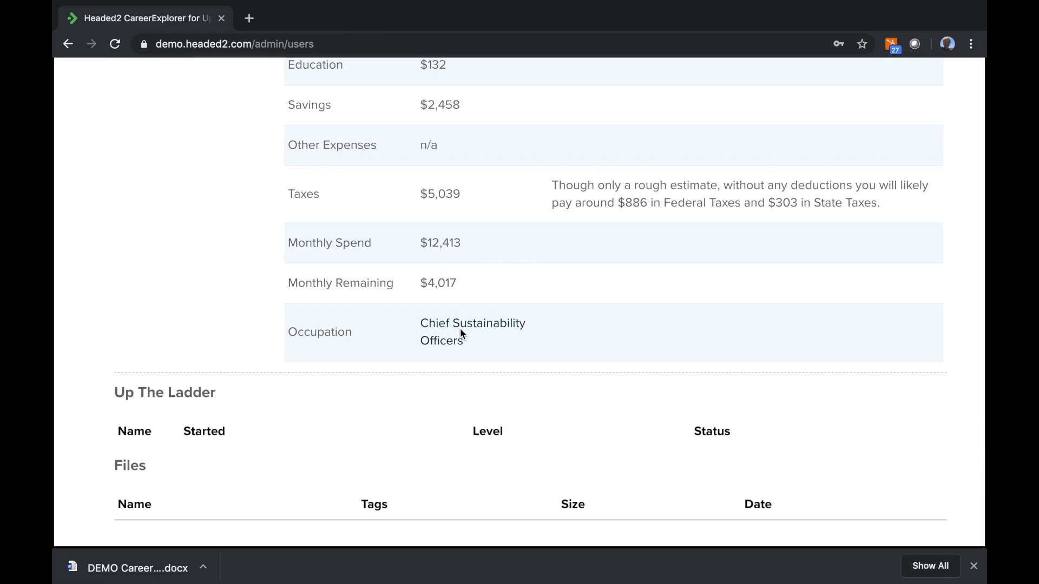
{"action": "scroll", "coordinate": [506, 363], "scroll_direction": "up", "scroll_amount": 20}
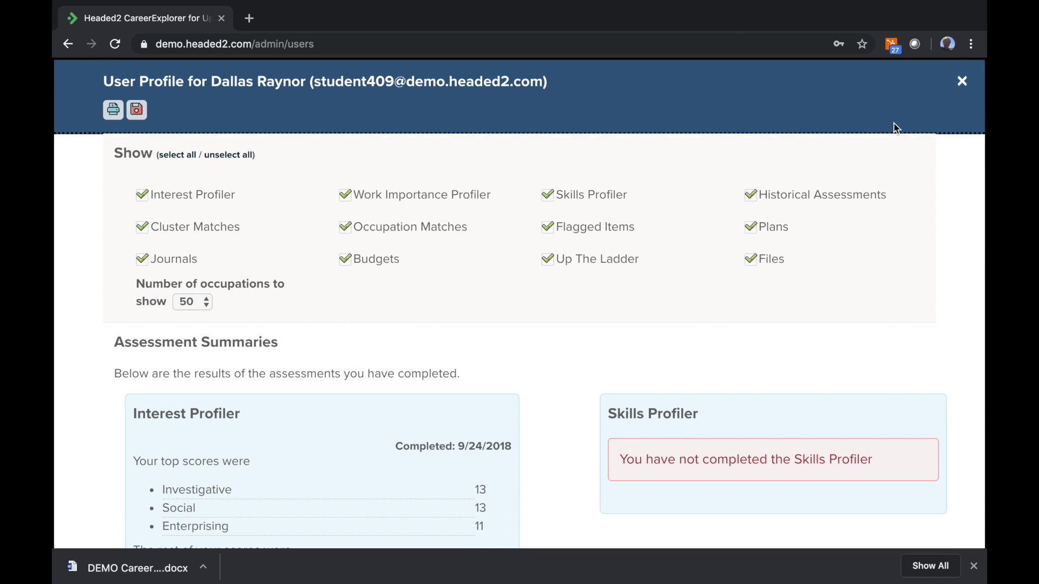
{"action": "left_click", "coordinate": [962, 81]}
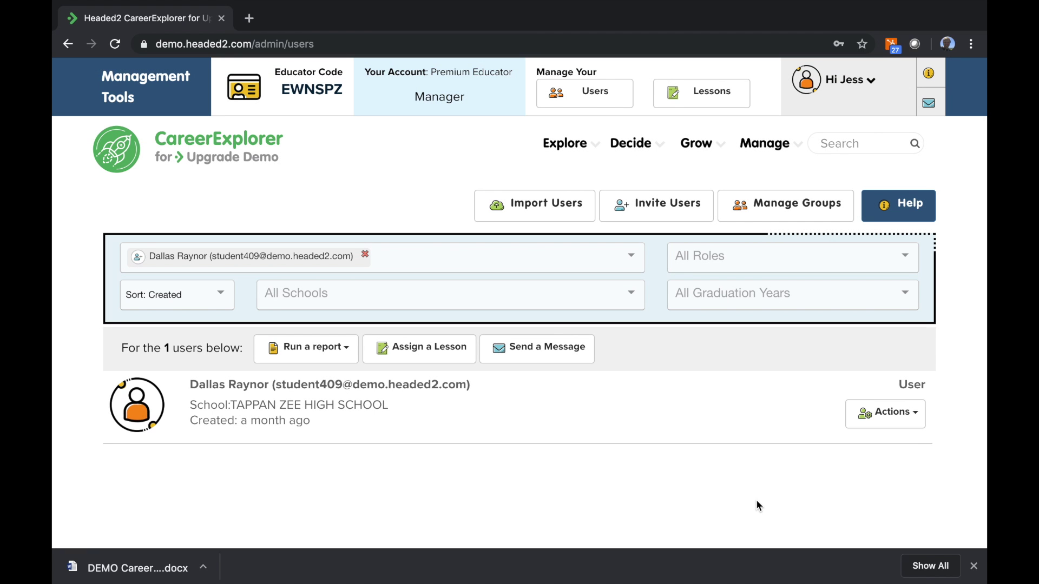
{"action": "left_click", "coordinate": [899, 414]}
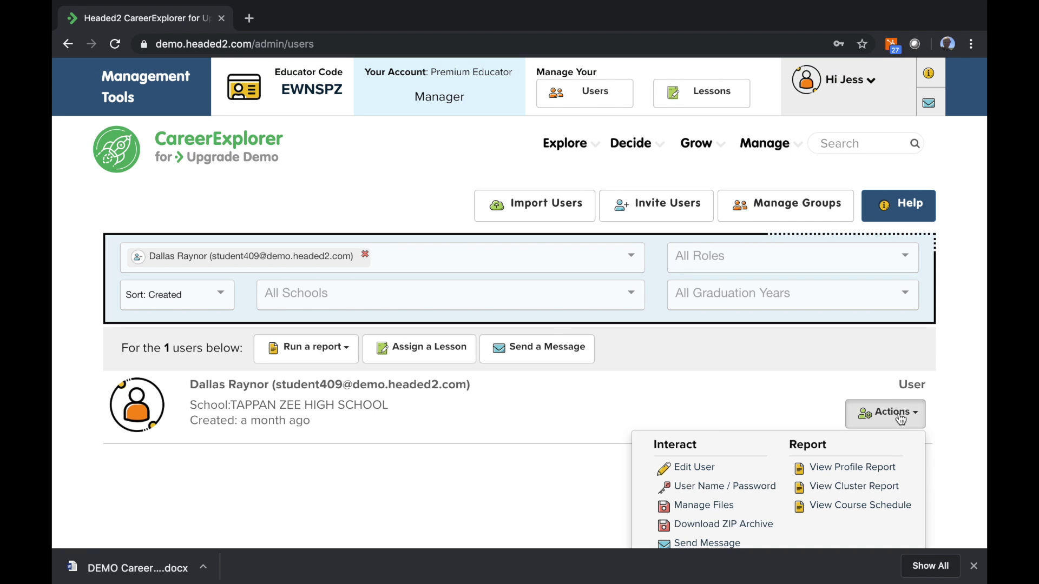
Upload BB Career Fair reflection grade_7_evidence copy 3.docx to the student's files
{"action": "left_click", "coordinate": [687, 508]}
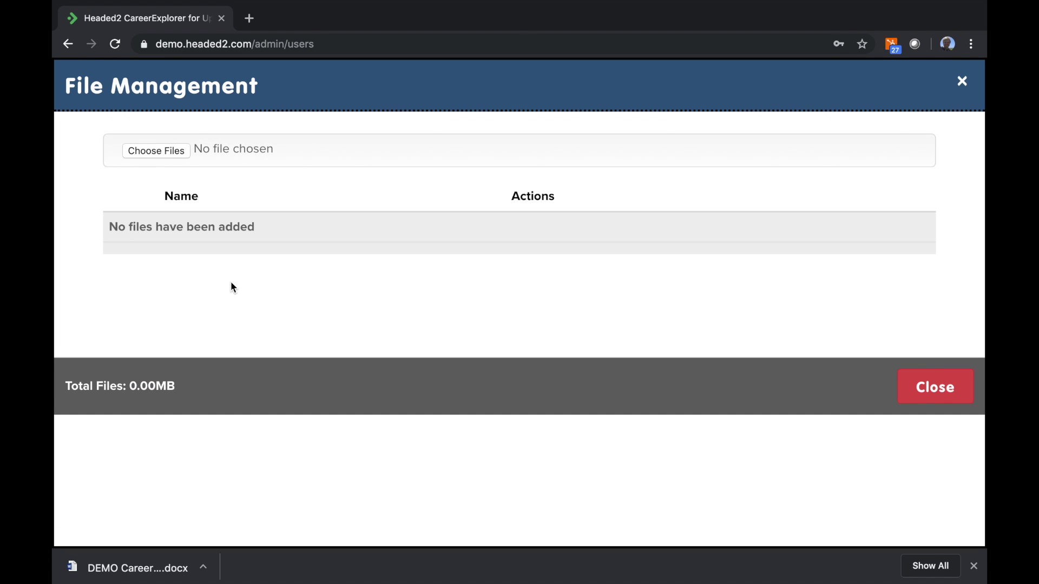
{"action": "left_click", "coordinate": [150, 156]}
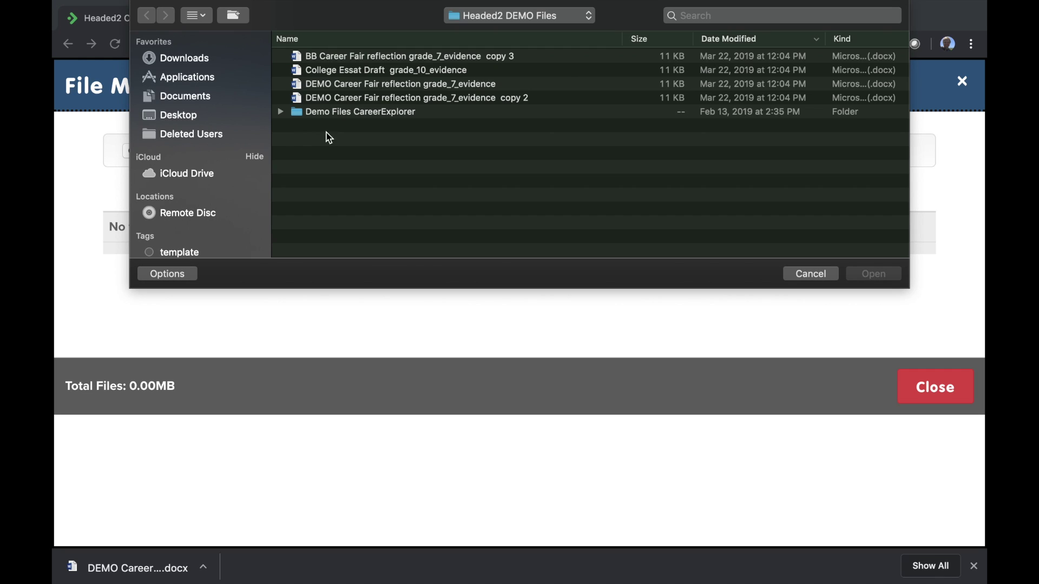
{"action": "double_click", "coordinate": [343, 61]}
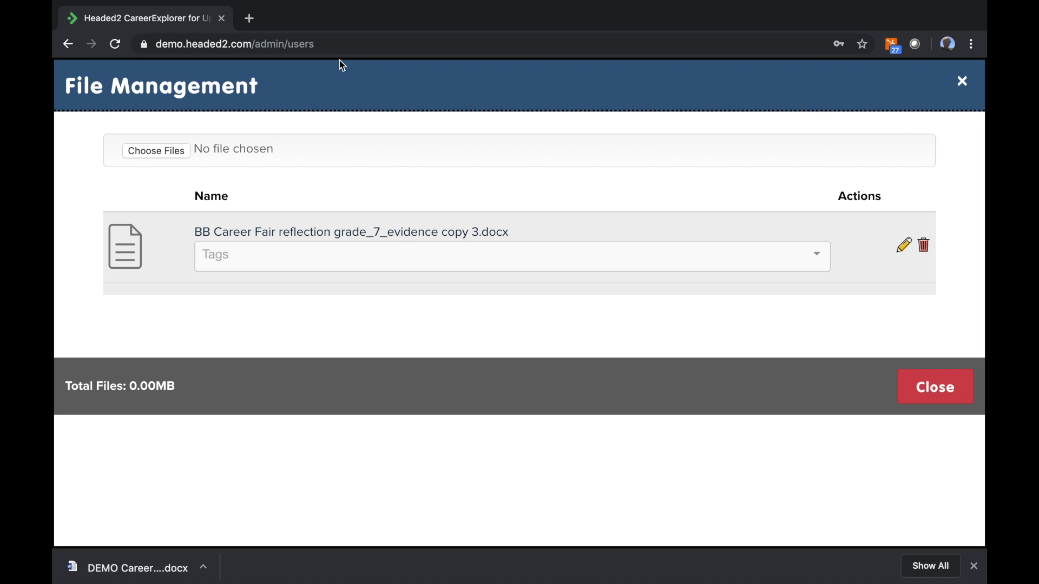
Tag the file 'Career Fair Reflection', close file management, and clear the student filter
{"action": "left_click", "coordinate": [279, 265]}
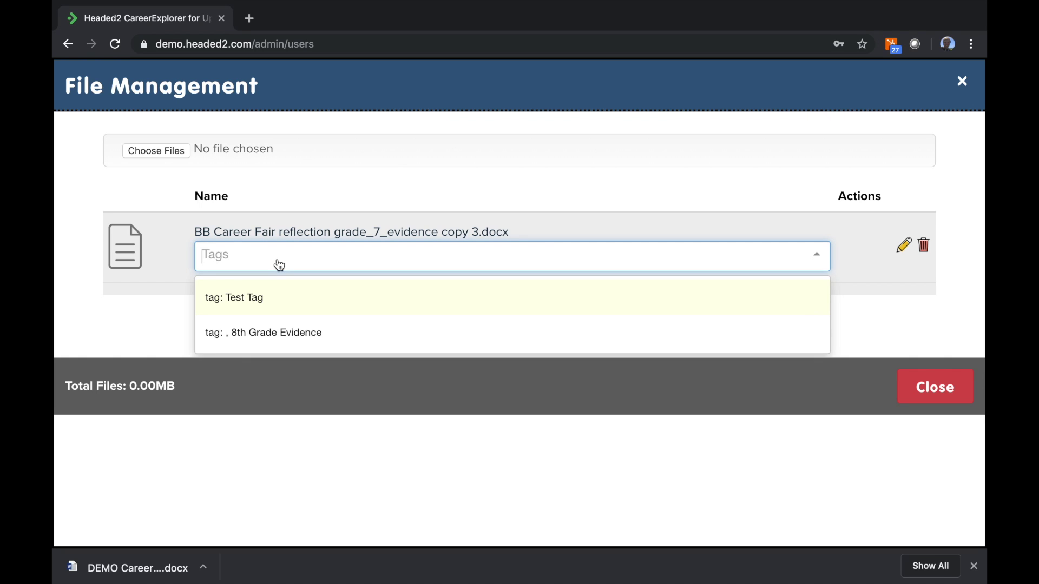
{"action": "type", "text": "Career Fa"}
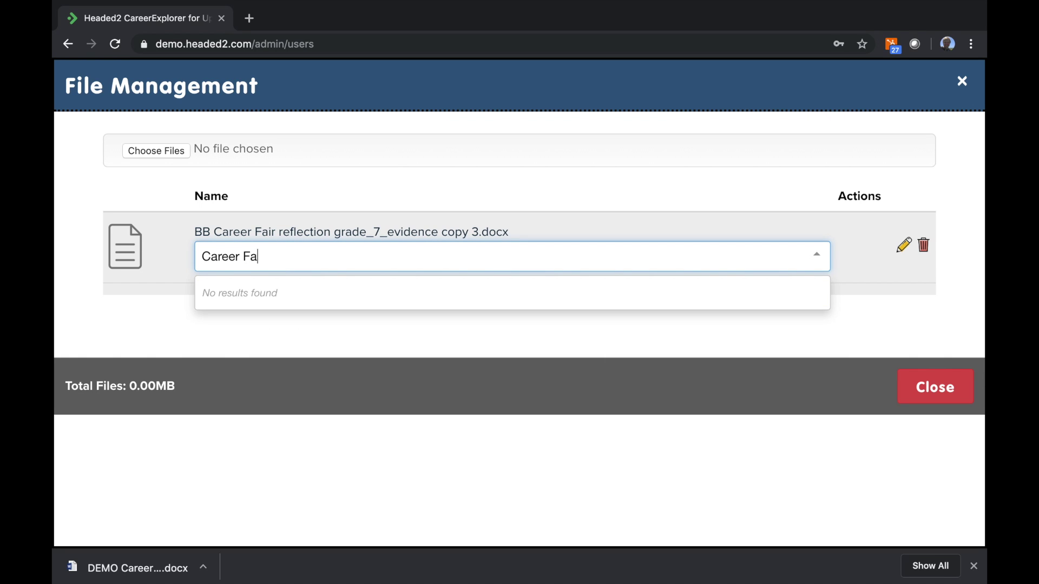
{"action": "type", "text": "ir Reflection"}
{"action": "left_click", "coordinate": [933, 387]}
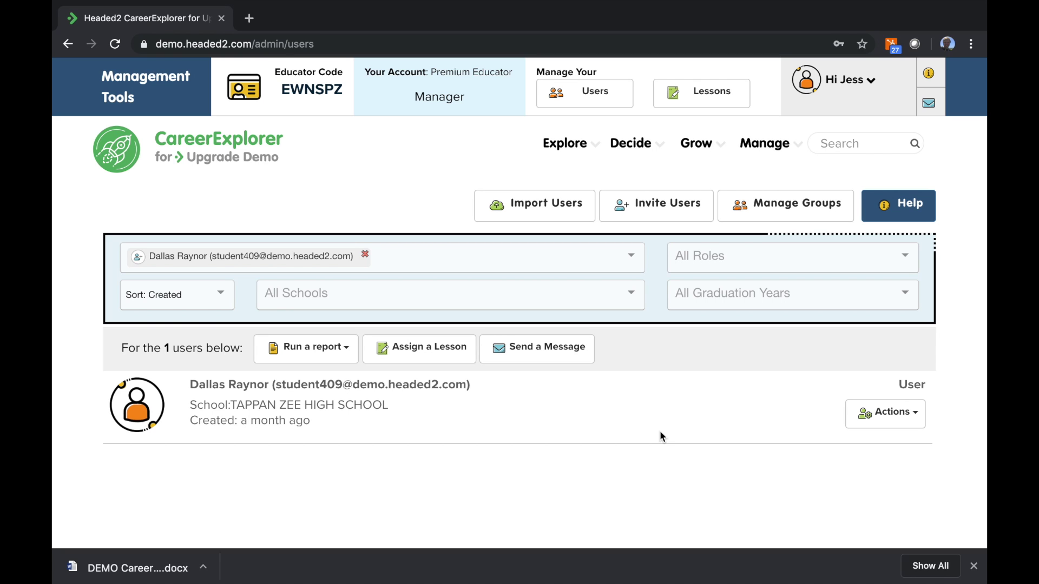
{"action": "left_click", "coordinate": [365, 255]}
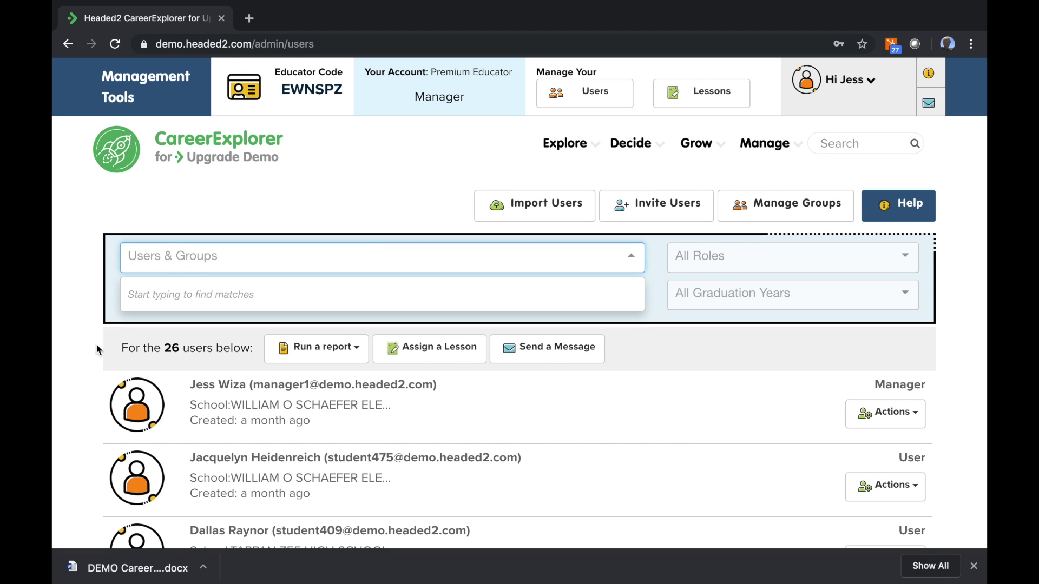
Open the Dashboard Report for all 26 users and scroll through its completion charts
{"action": "scroll", "coordinate": [99, 350], "scroll_direction": "down", "scroll_amount": 1}
{"action": "scroll", "coordinate": [99, 350], "scroll_direction": "down", "scroll_amount": 1}
{"action": "left_click", "coordinate": [319, 285]}
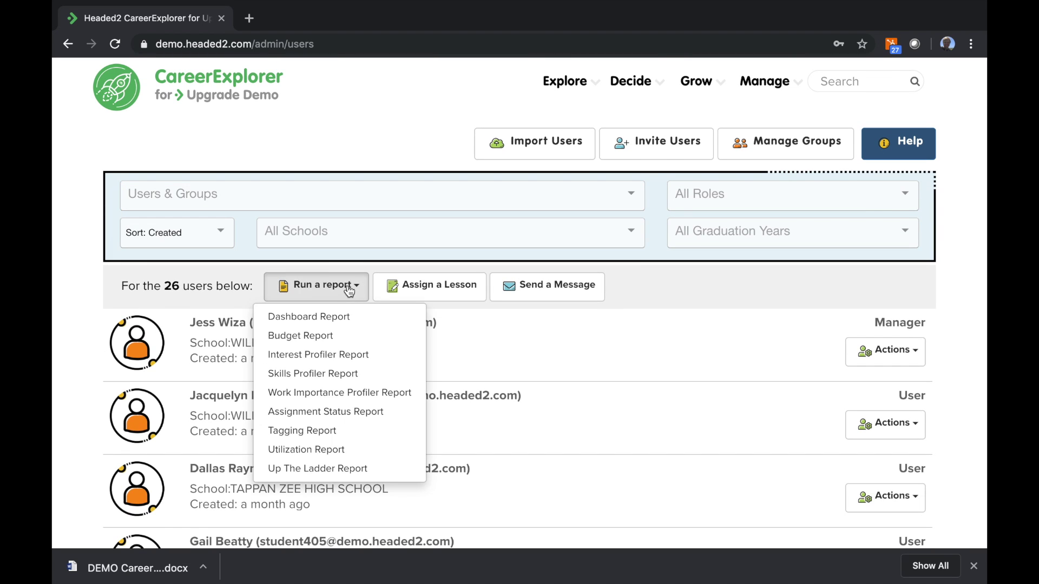
{"action": "left_click", "coordinate": [335, 324]}
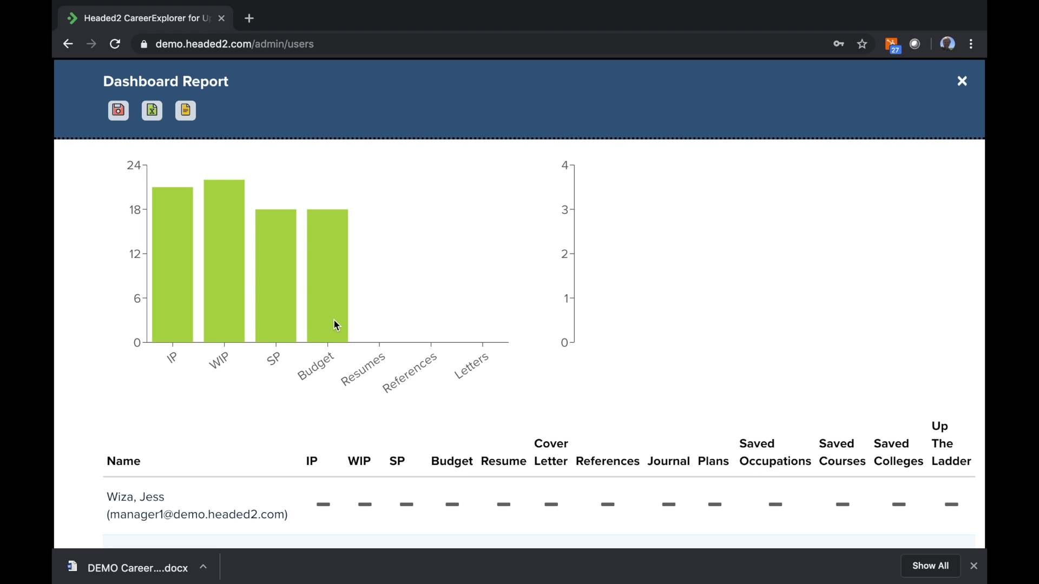
{"action": "scroll", "coordinate": [336, 325], "scroll_direction": "down", "scroll_amount": 7}
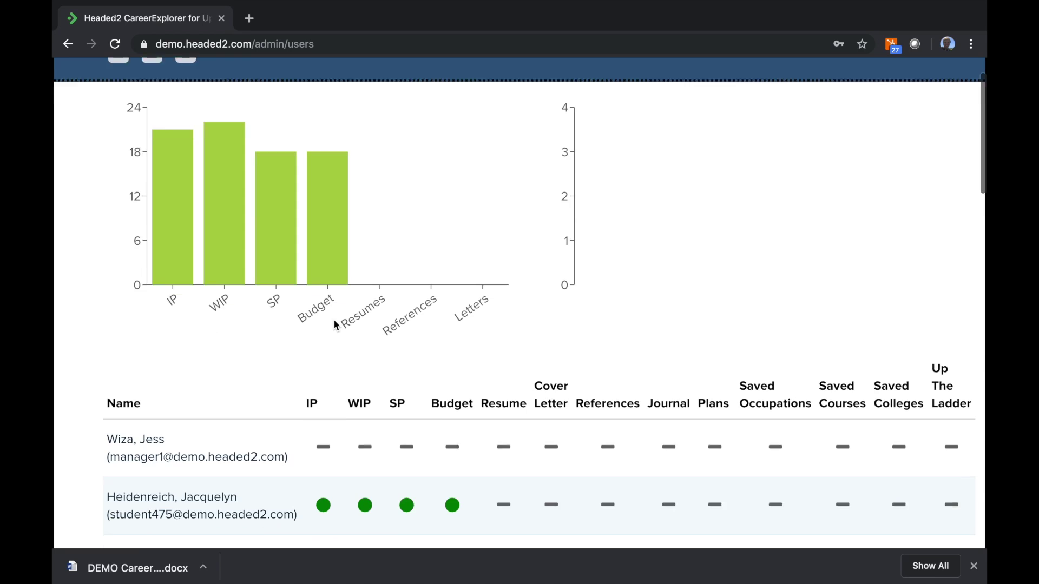
{"action": "scroll", "coordinate": [334, 323], "scroll_direction": "up", "scroll_amount": 7}
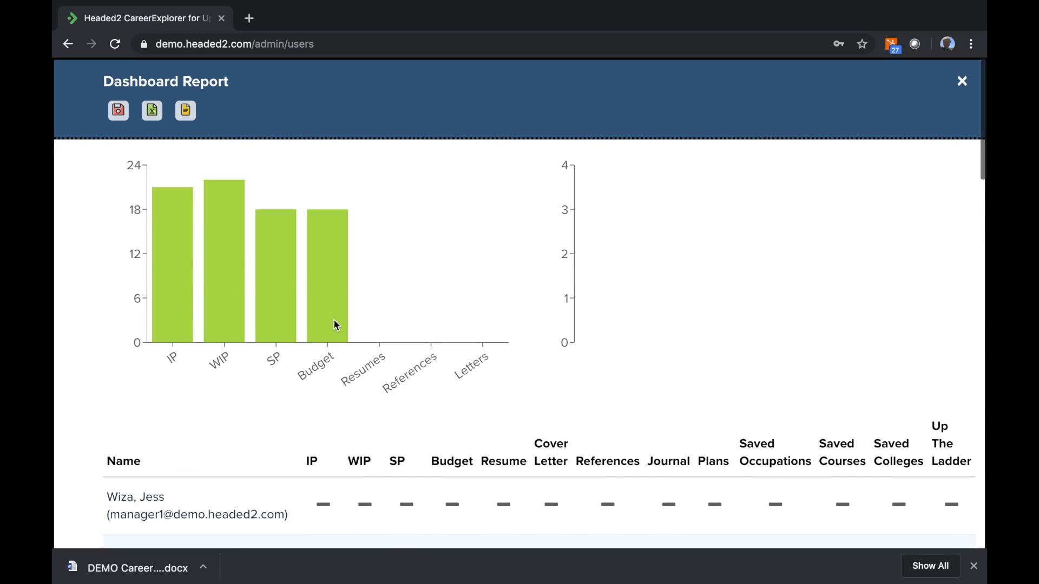